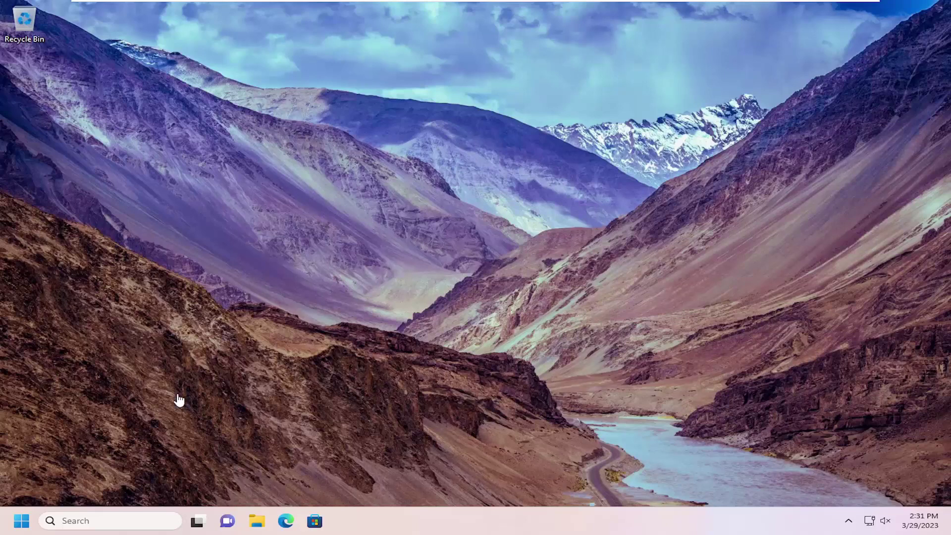
Launch File Explorer from the taskbar search and show the drives under This PC
left_click(88, 520)
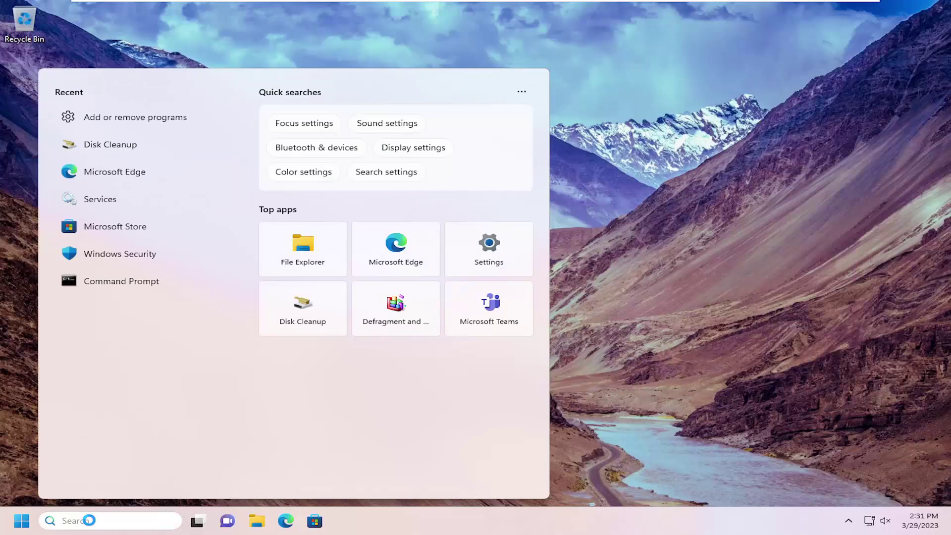
type("file exlore")
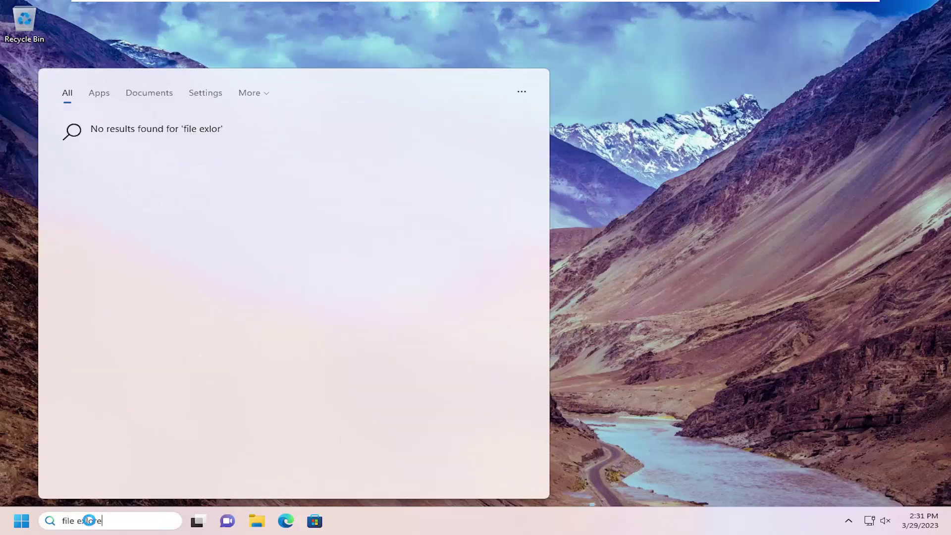
key("ctrl+a")
type("fi")
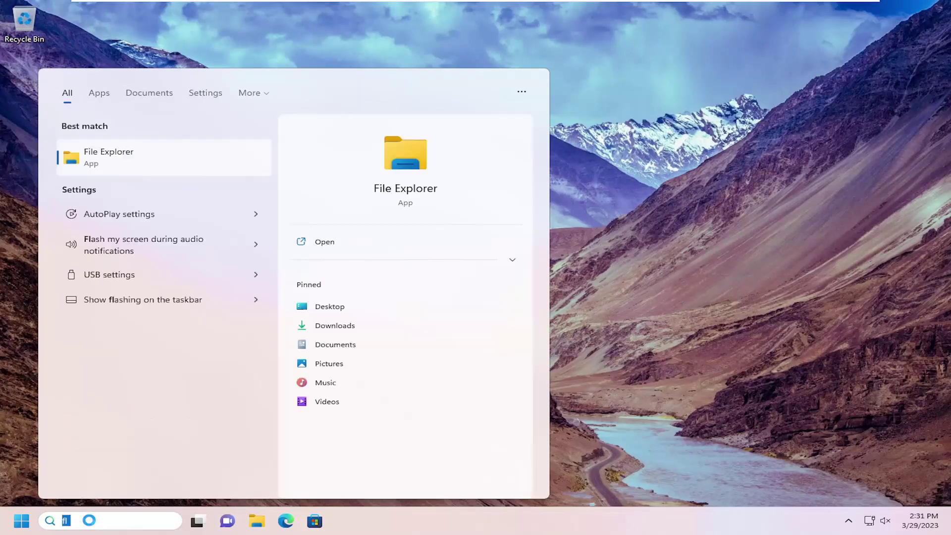
type("le explorer")
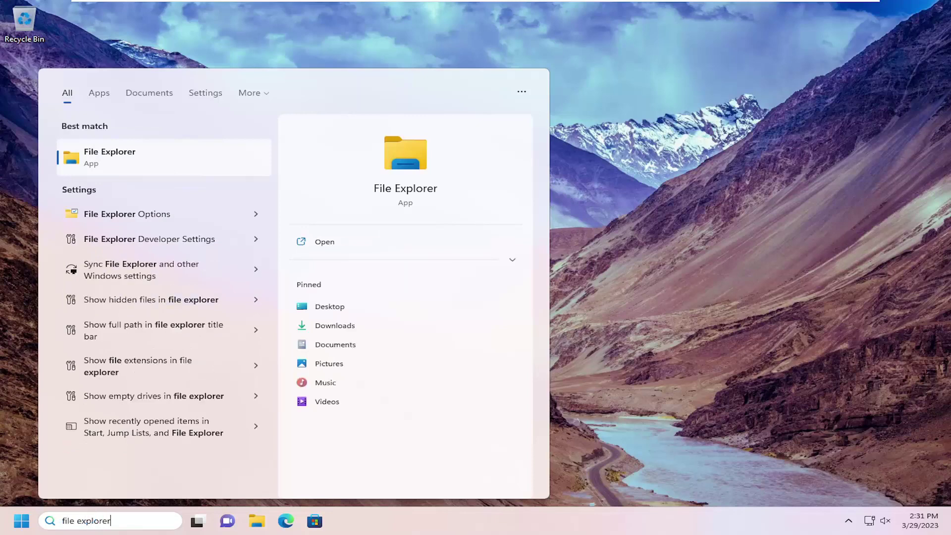
left_click(108, 162)
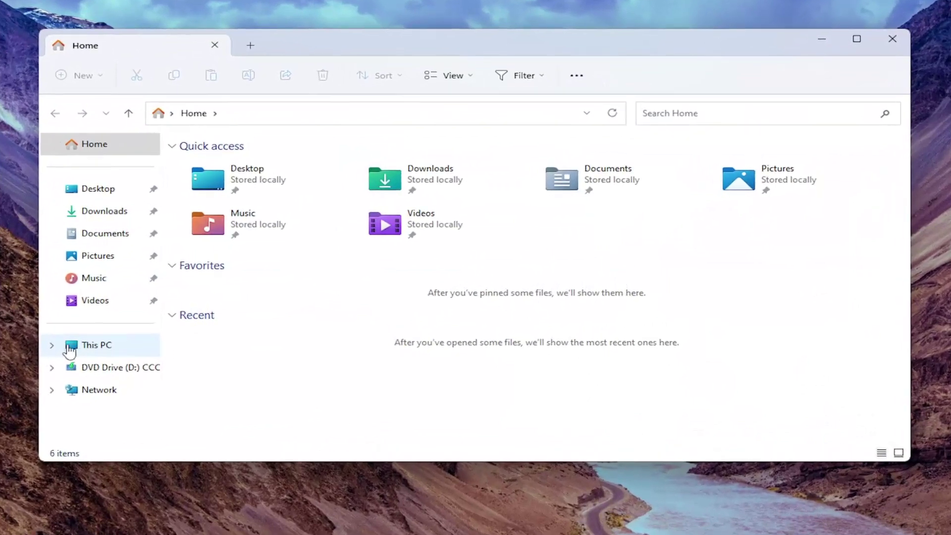
left_click(168, 328)
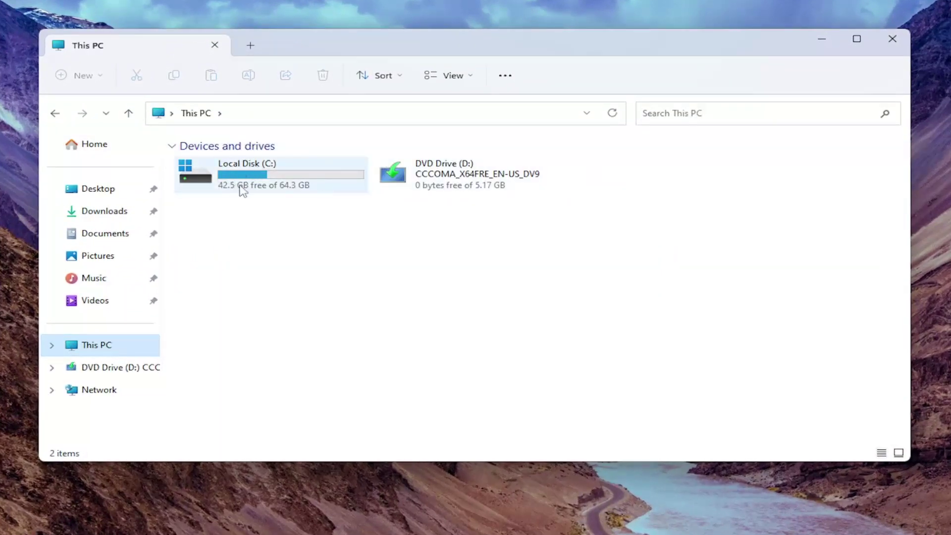
Open Local Disk (C:) Properties, go to Security, and open the Edit permissions dialog
mouse_move(243, 191)
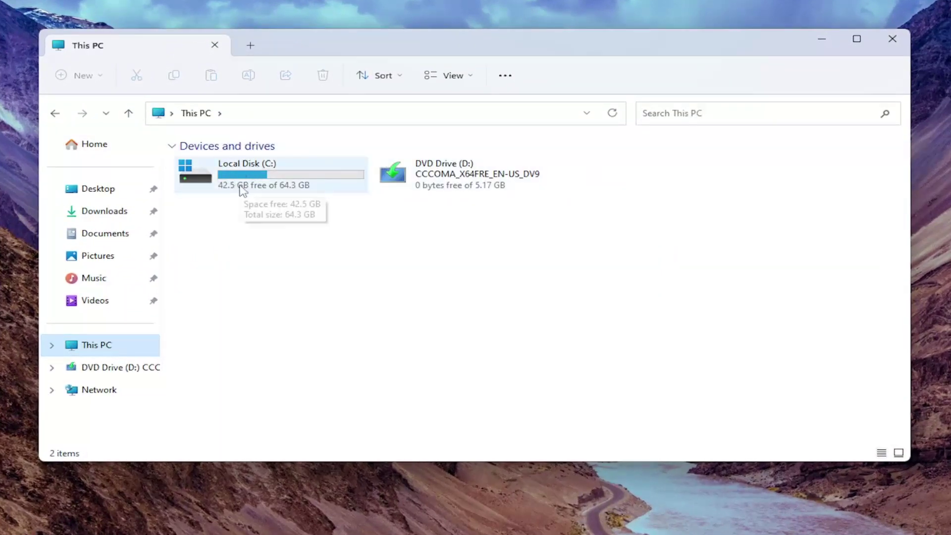
right_click(271, 179)
left_click(322, 380)
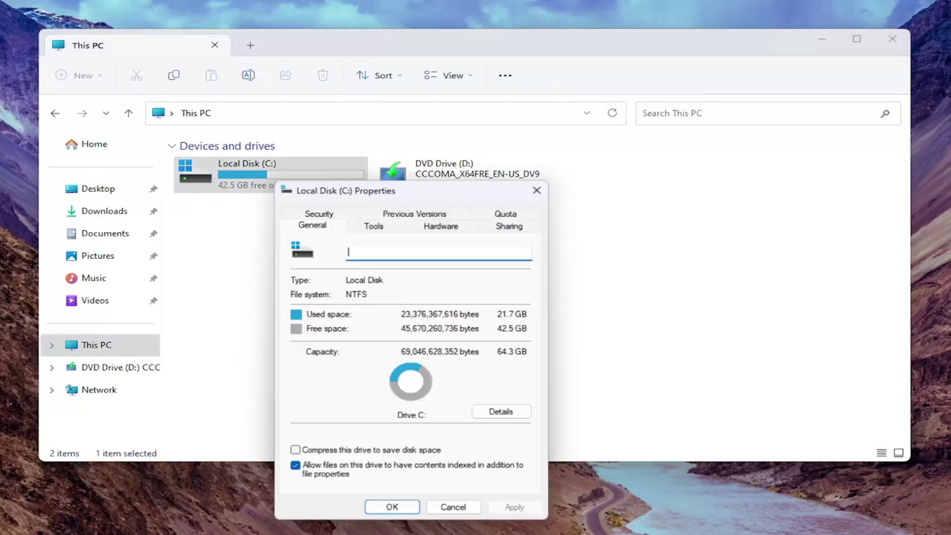
left_click_drag(405, 198, 396, 121)
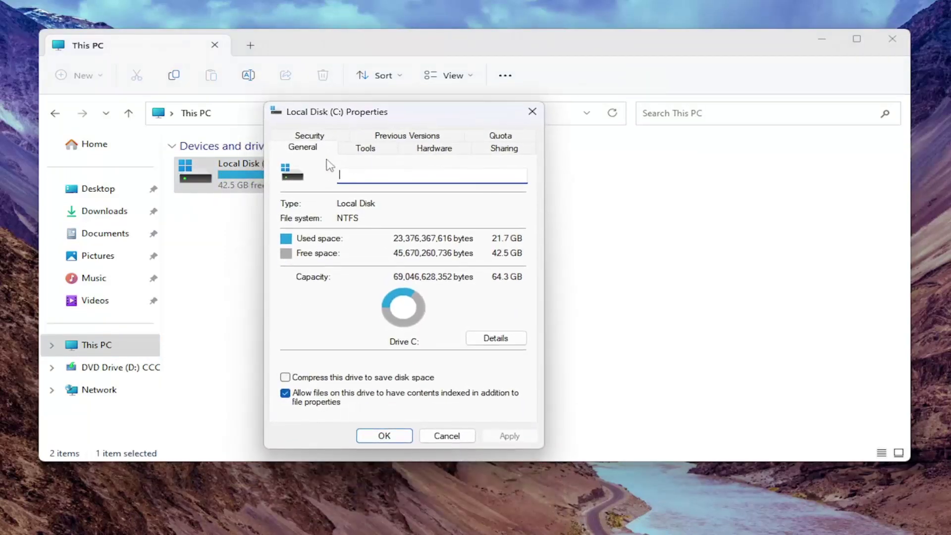
left_click(304, 139)
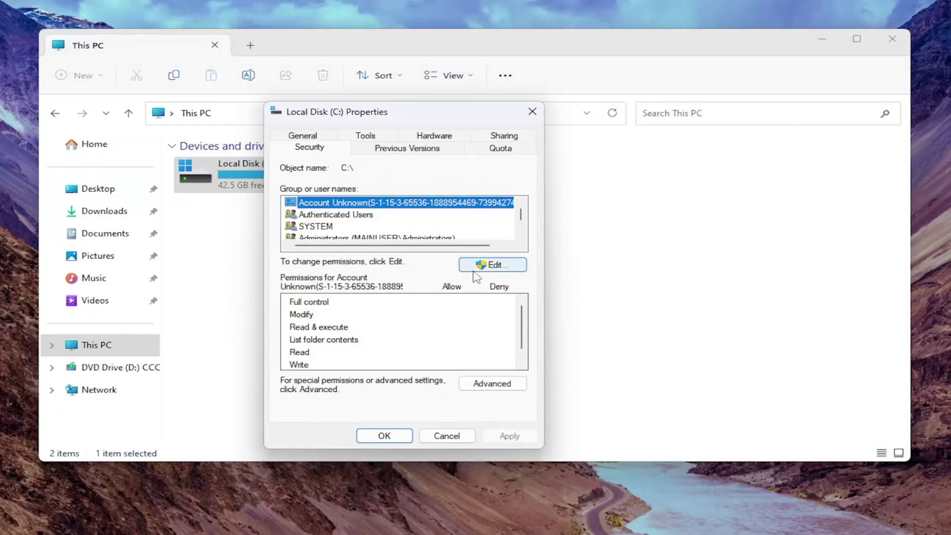
left_click(495, 266)
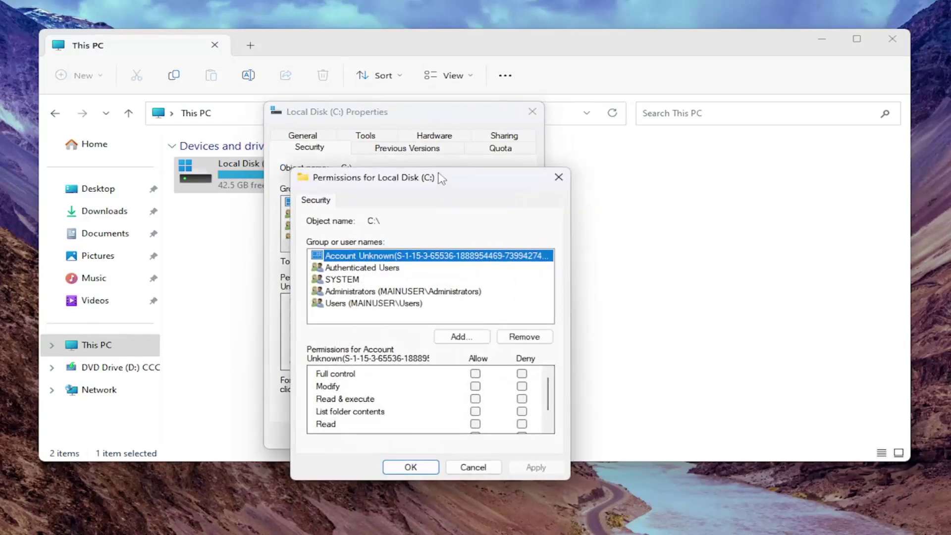
left_click_drag(441, 183, 410, 111)
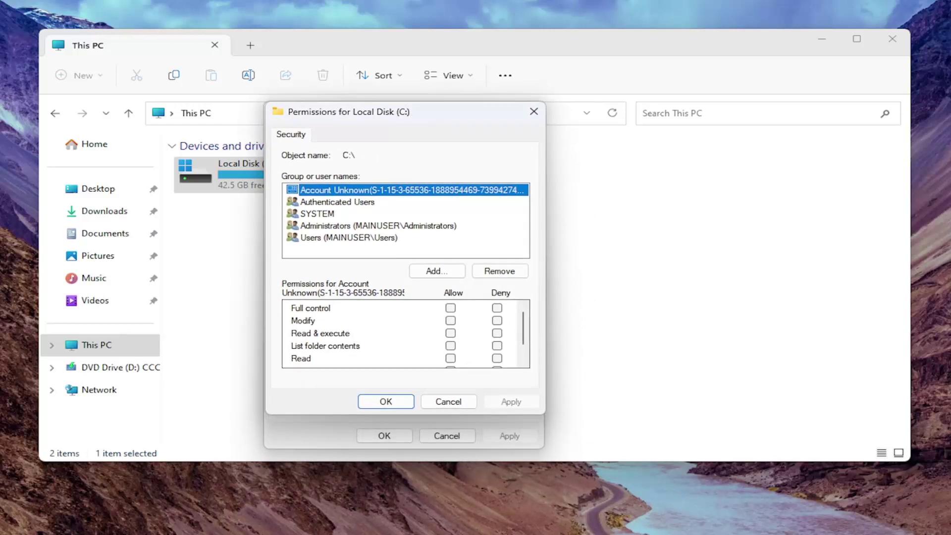
Enter a user account name in the Add picker, check names, and dismiss the Name Not Found warning
left_click(437, 271)
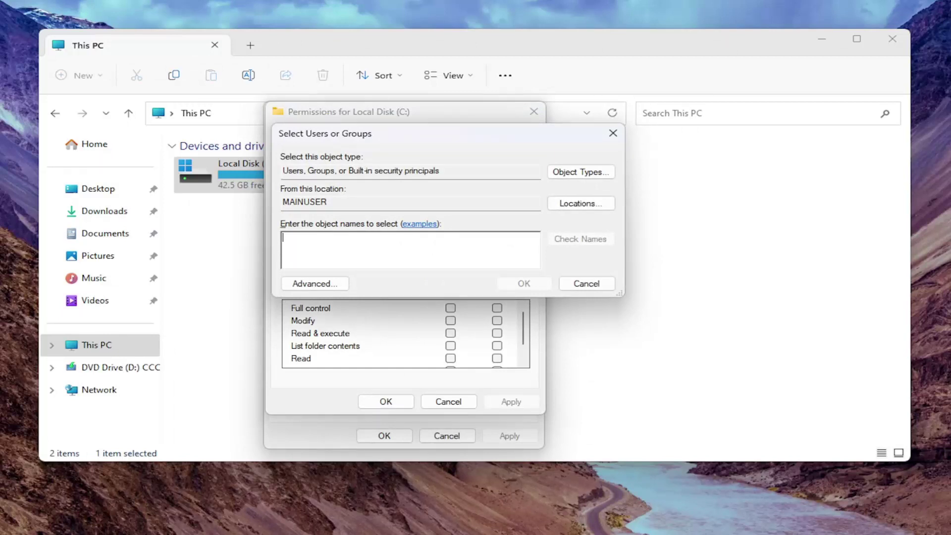
type("ad")
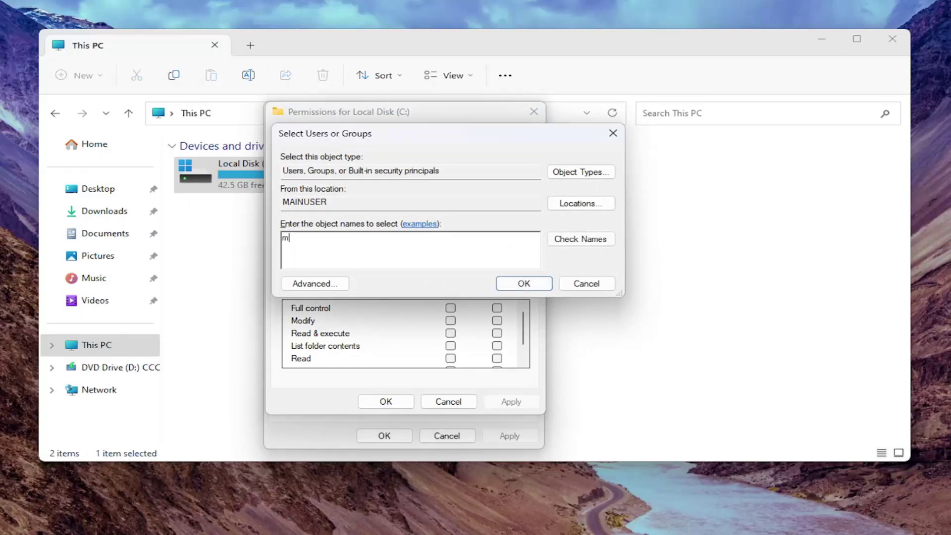
key("BackSpace")
key("BackSpace")
type("ad")
key("BackSpace")
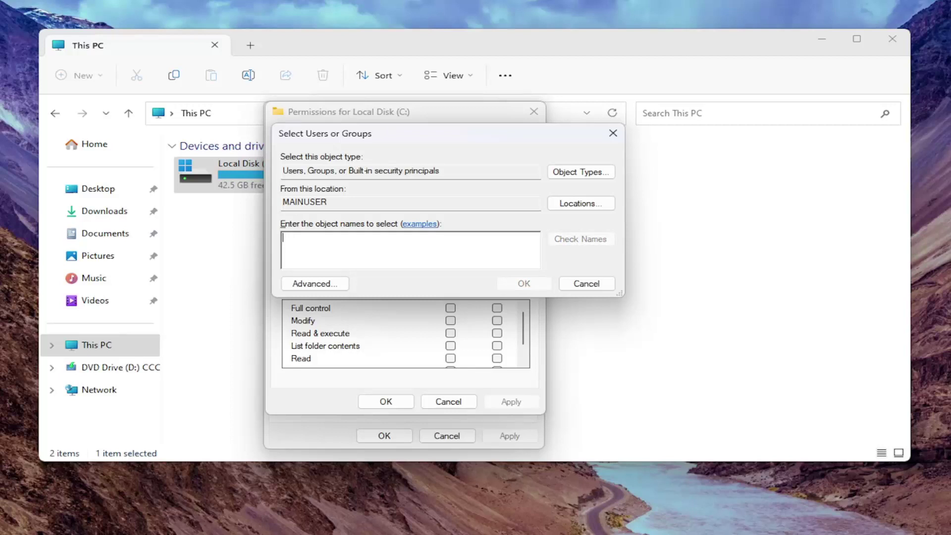
type("mdtech")
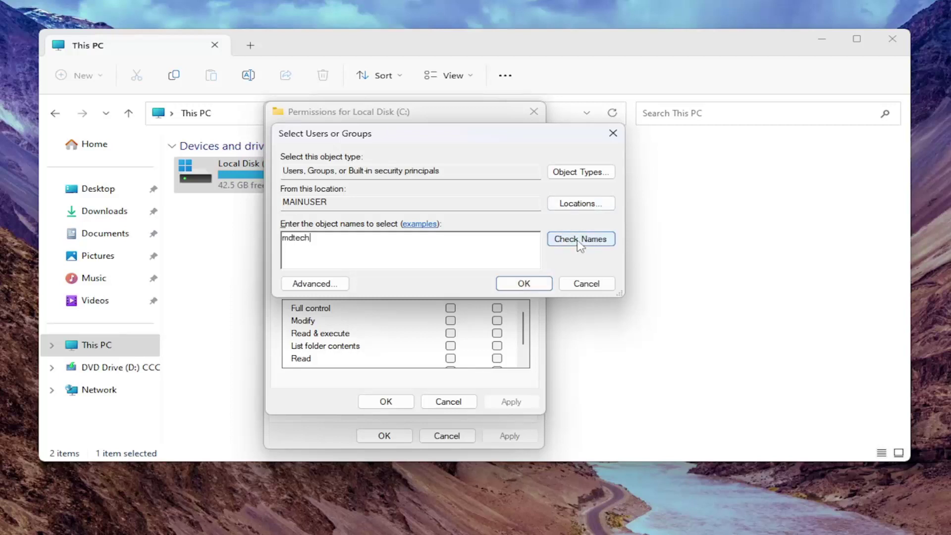
left_click(579, 243)
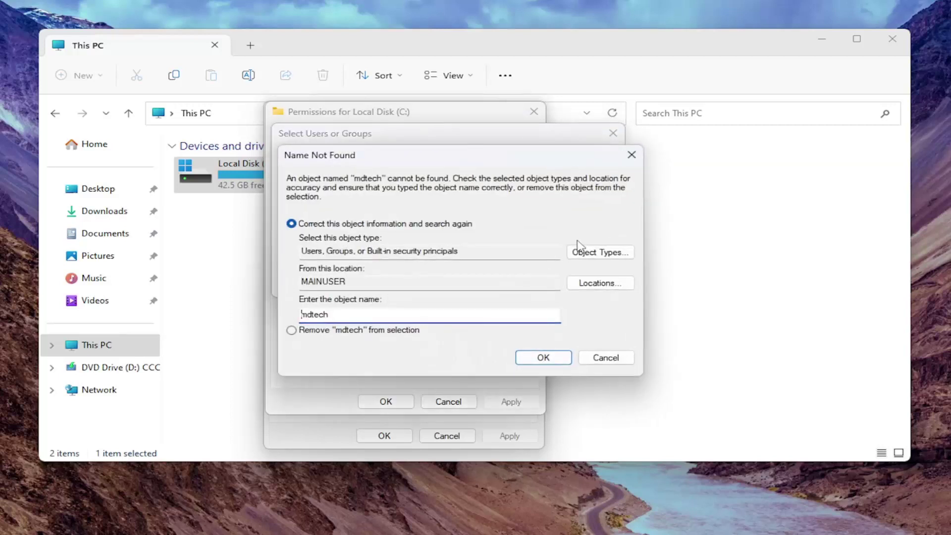
left_click(631, 155)
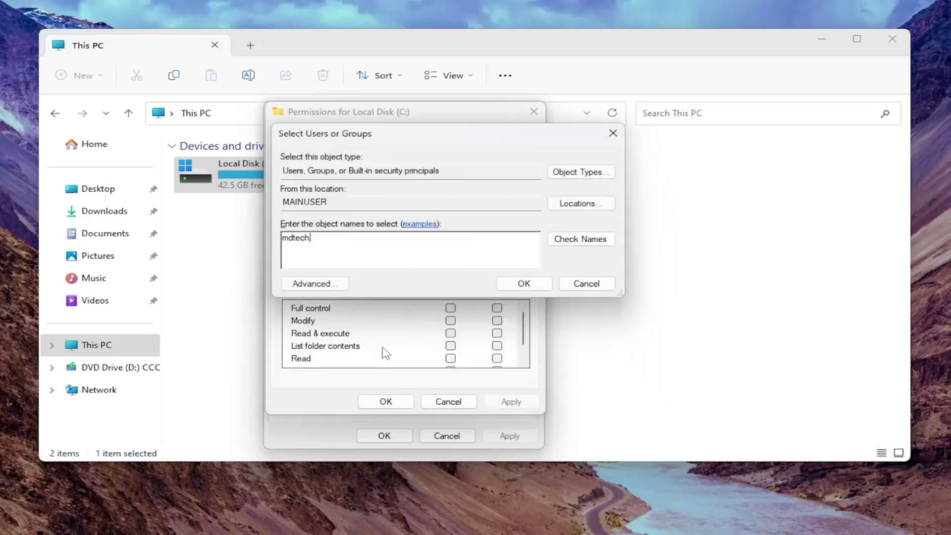
Open the Advanced search and list all users and groups with Find Now
left_click(315, 285)
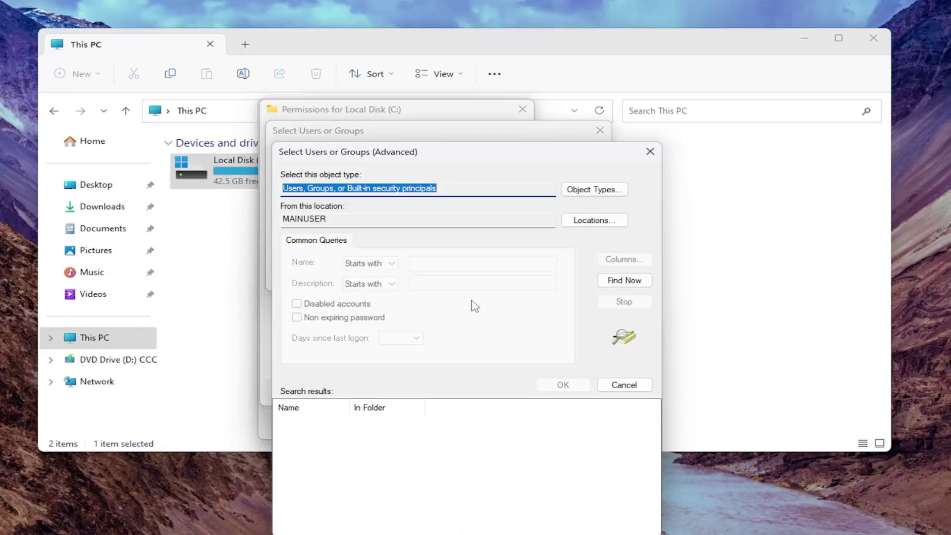
left_click(602, 276)
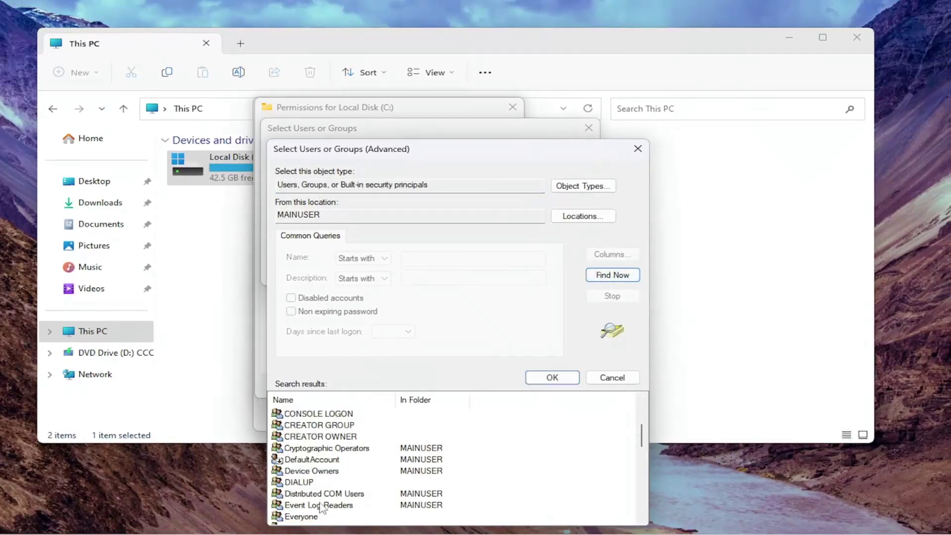
scroll(325, 461, "down", 5)
scroll(317, 466, "up", 1)
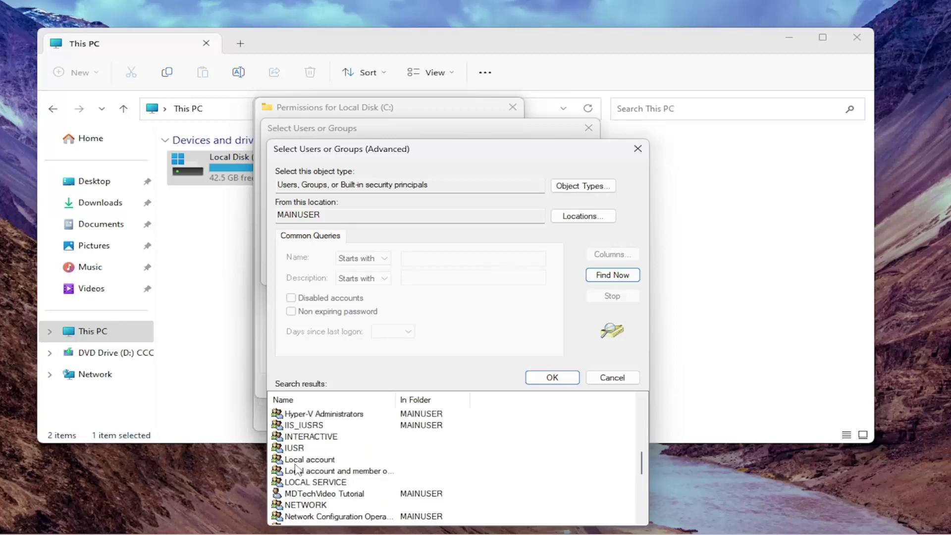
scroll(308, 464, "up", 3)
scroll(308, 464, "up", 1)
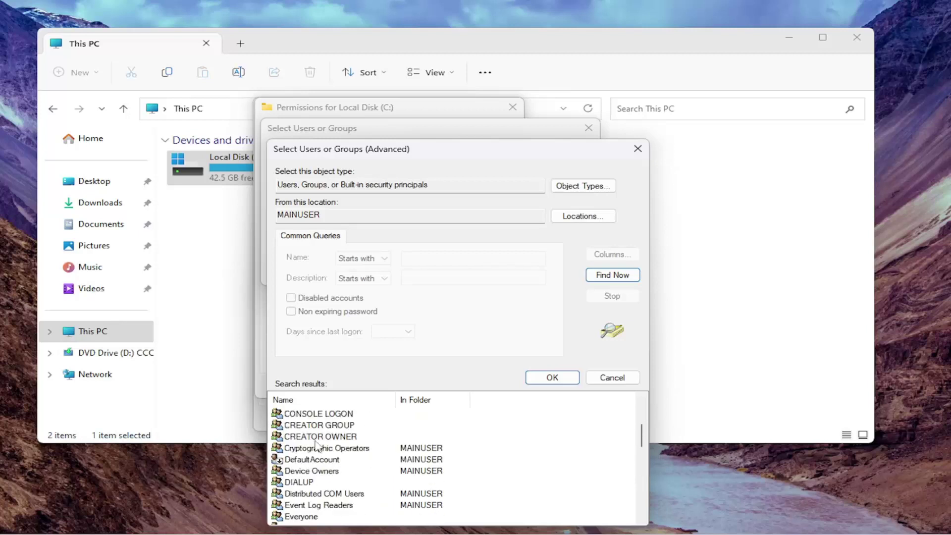
scroll(315, 444, "up", 3)
Select the Guest account from the results and confirm it
left_click(307, 426)
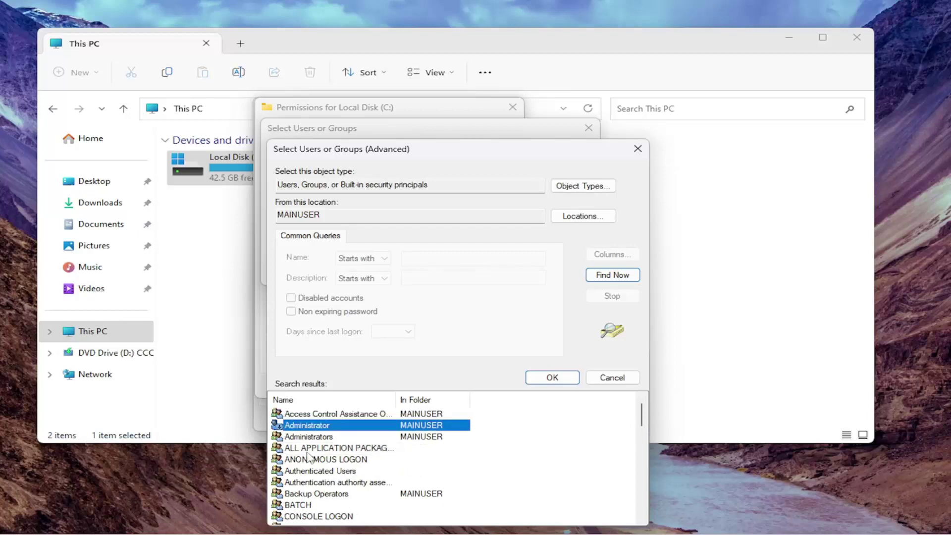
left_click(307, 436)
scroll(305, 454, "down", 2)
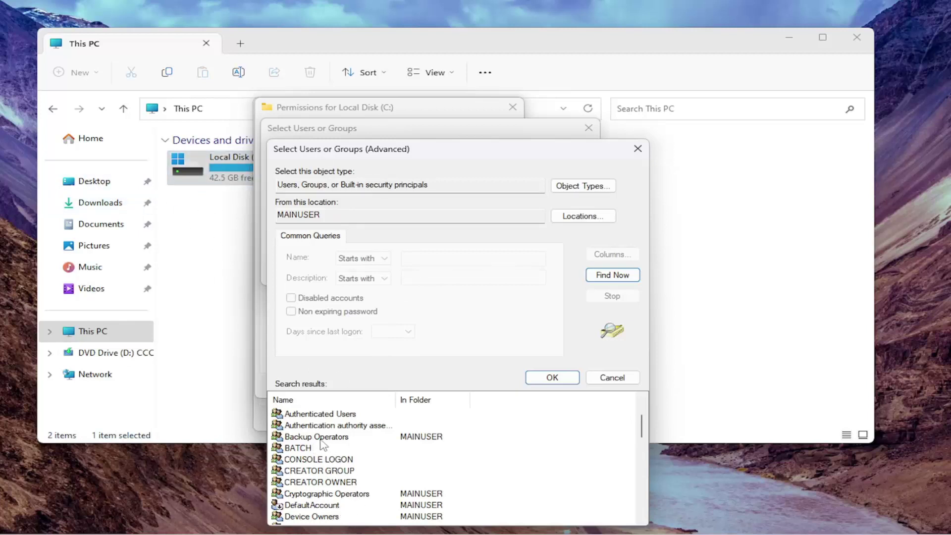
scroll(328, 454, "down", 2)
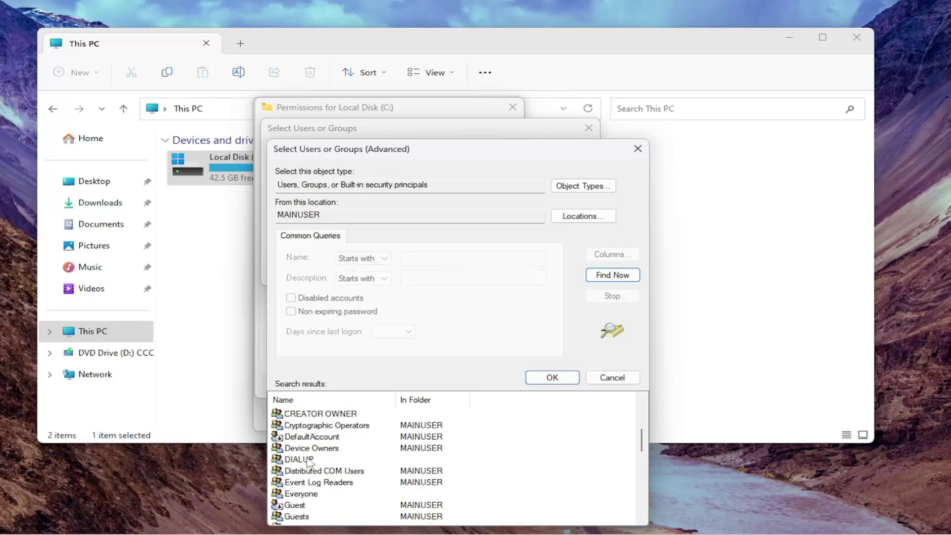
left_click(301, 506)
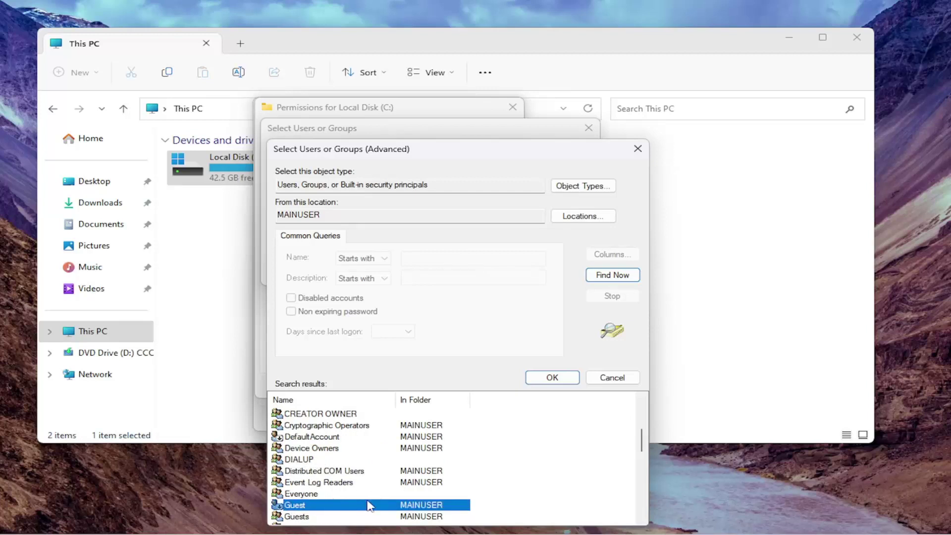
left_click(552, 377)
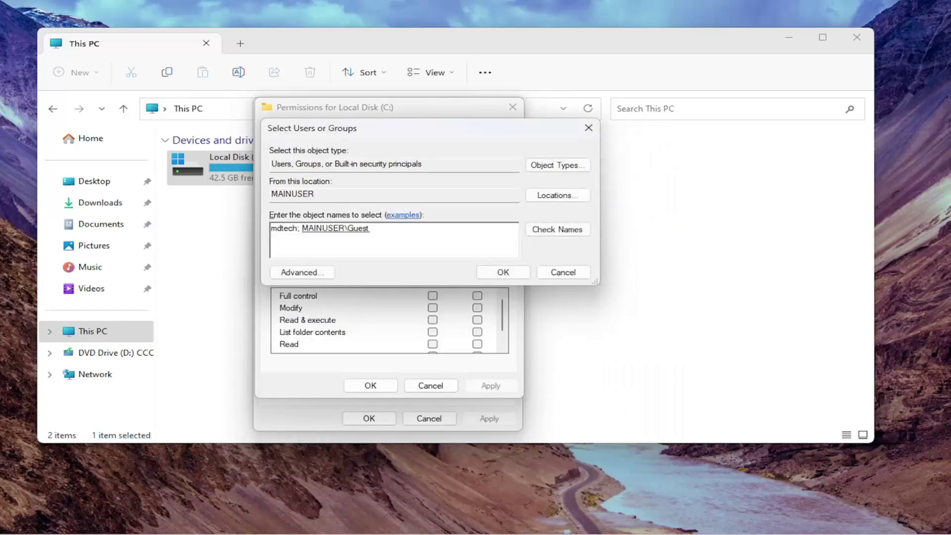
Remove the extra account name so only Guest is added to the permission list
left_click_drag(271, 228, 299, 228)
key("BackSpace")
key("Delete")
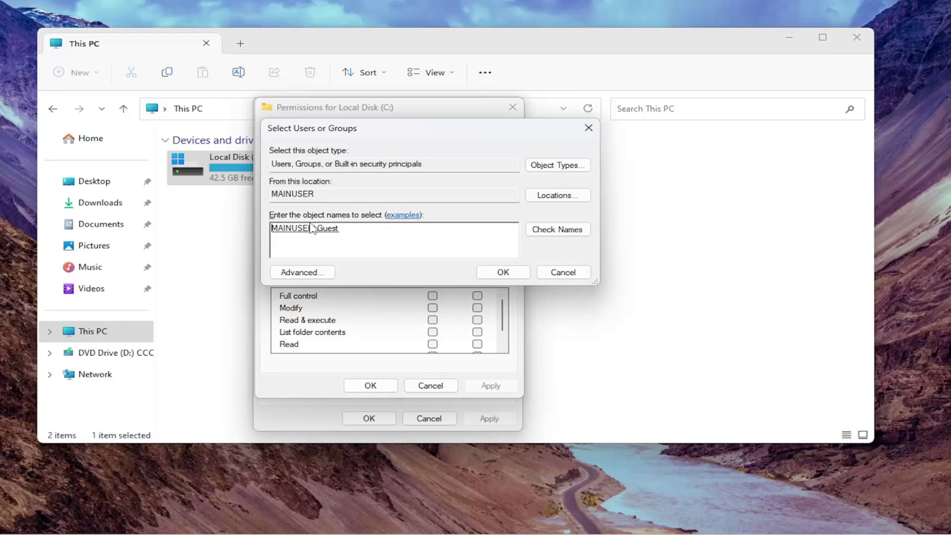
left_click(499, 272)
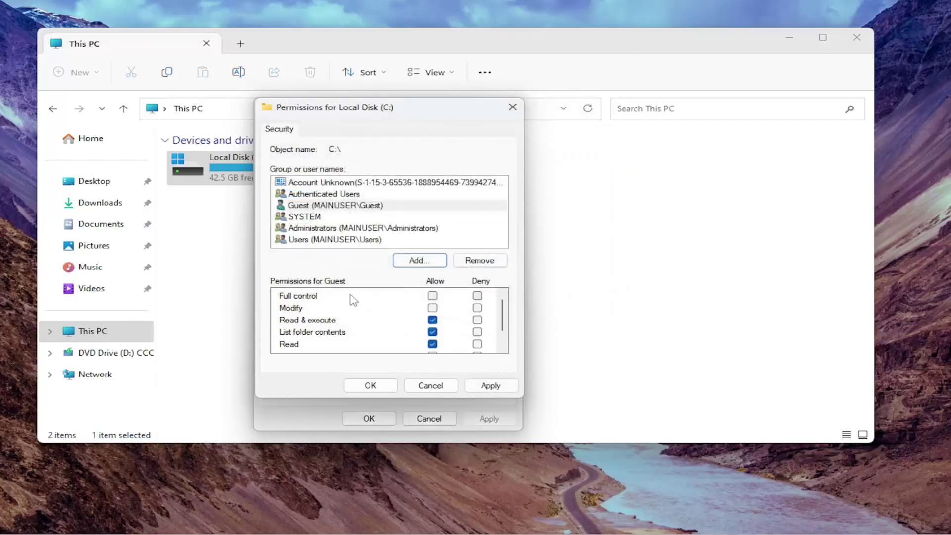
Tick Deny Full control for Guest and apply the change
left_click(477, 297)
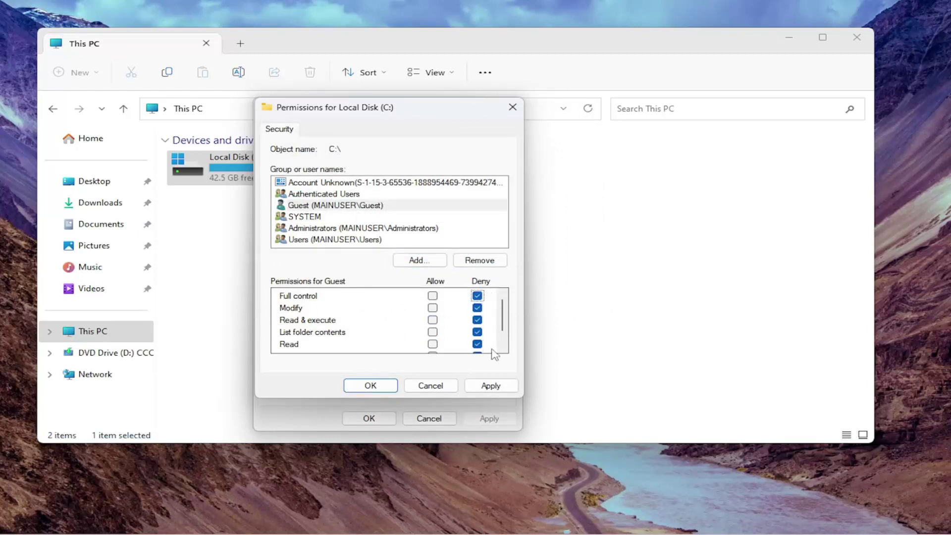
scroll(493, 349, "down", 1)
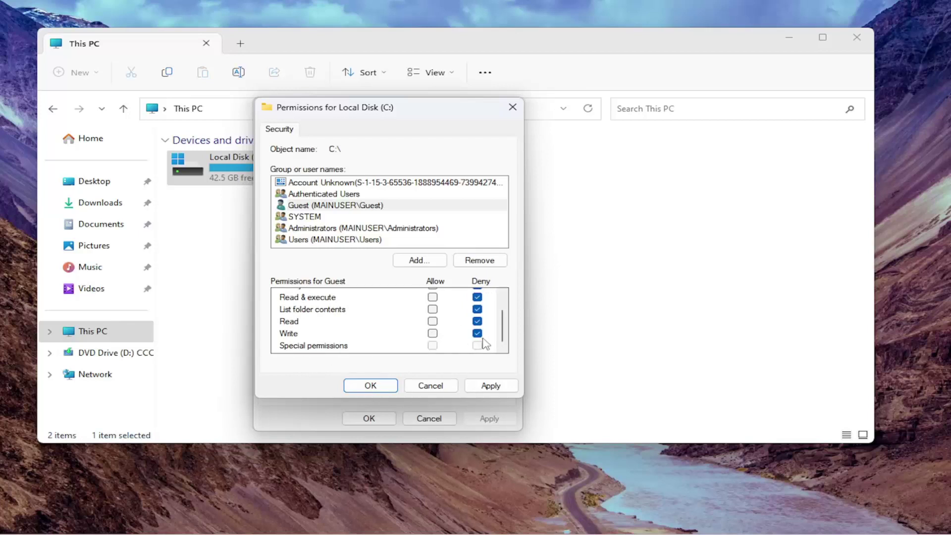
scroll(483, 342, "up", 1)
scroll(395, 352, "down", 1)
left_click(490, 385)
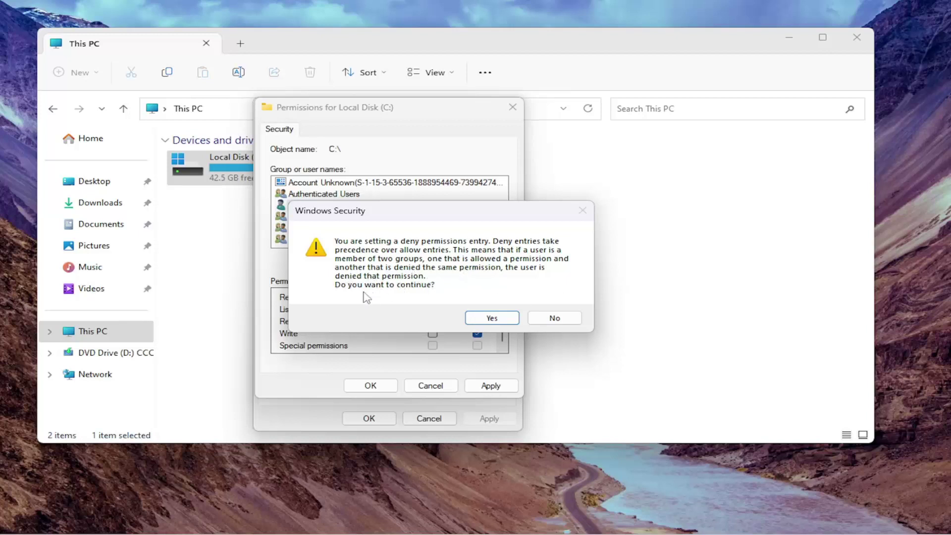
Accept both Windows Security warnings and Continue past the locked-file errors
left_click(491, 318)
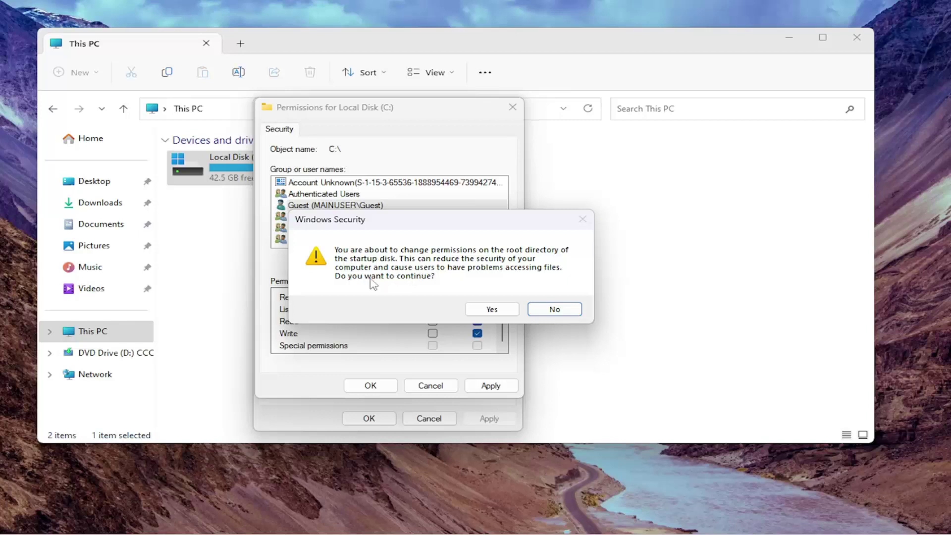
left_click_drag(389, 225, 491, 269)
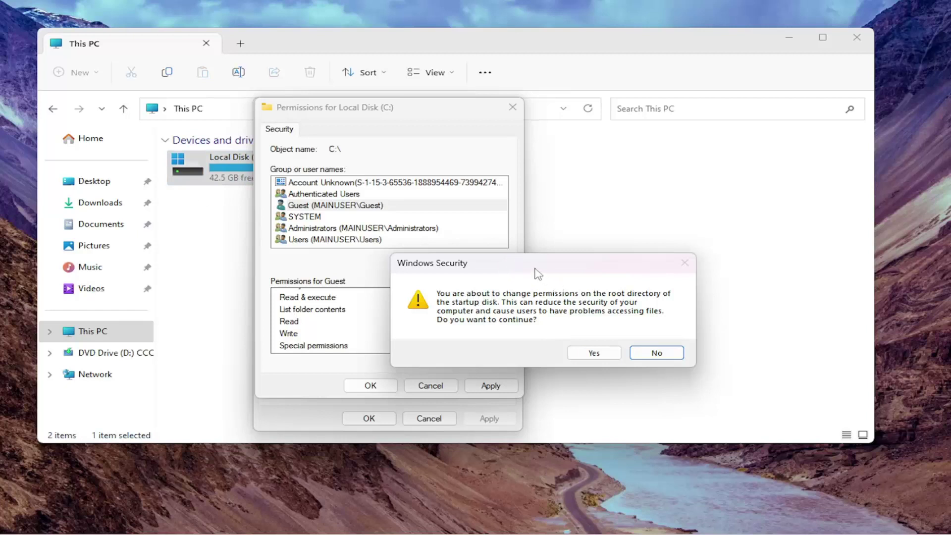
left_click_drag(532, 269, 392, 203)
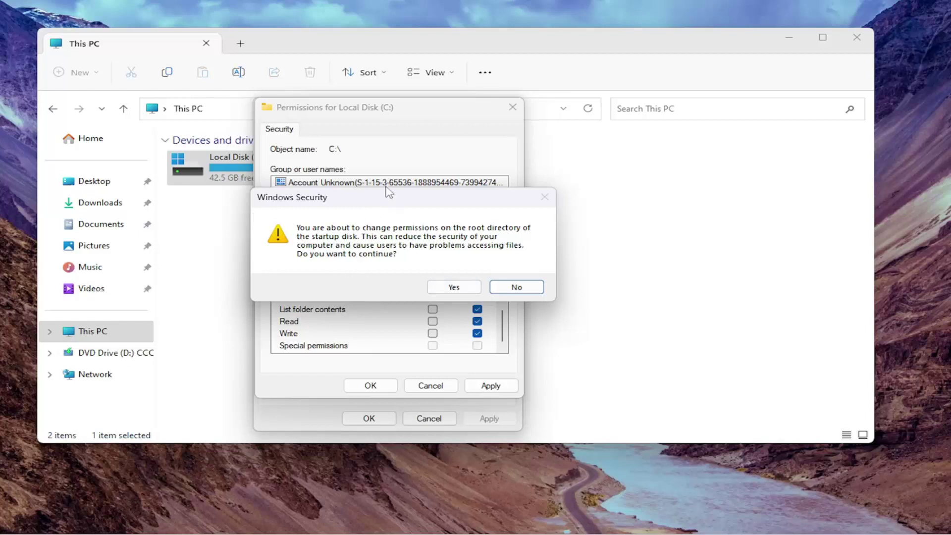
left_click_drag(367, 206, 326, 188)
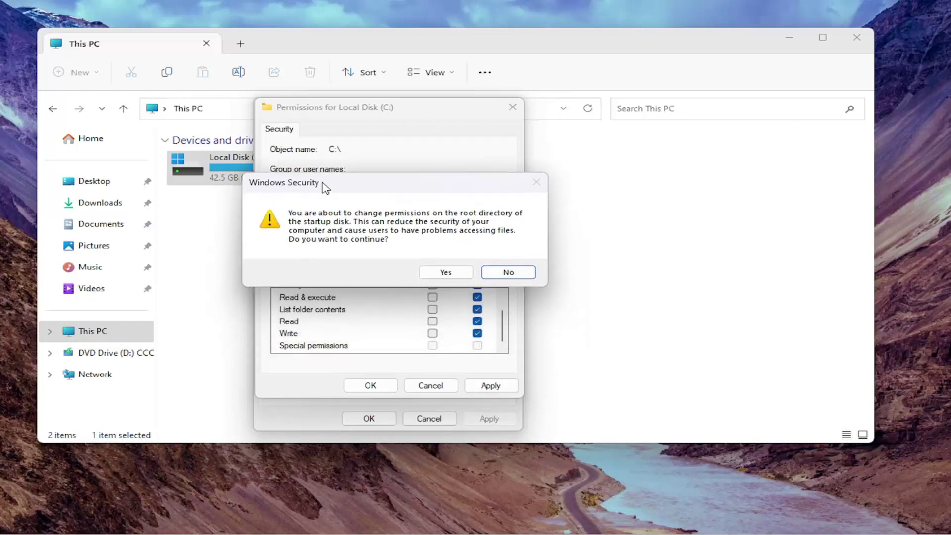
left_click(446, 273)
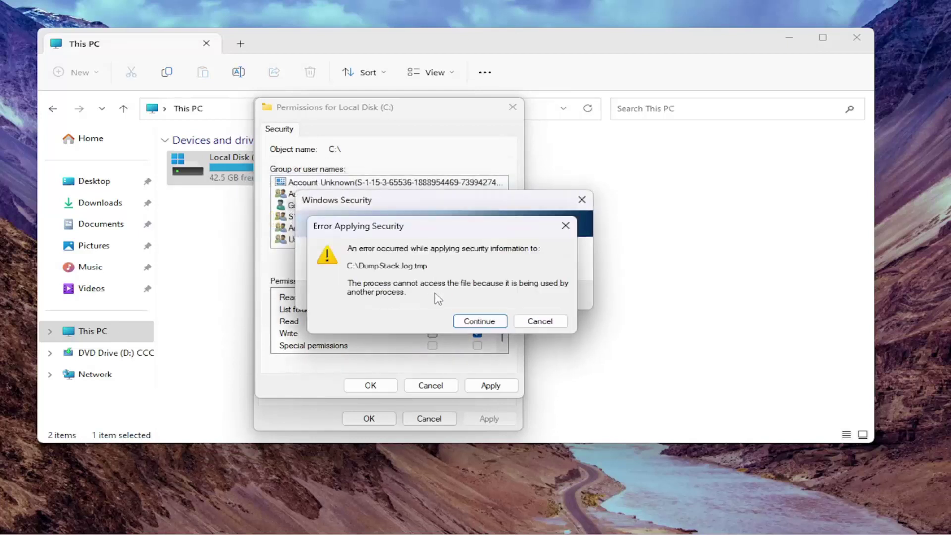
left_click(480, 323)
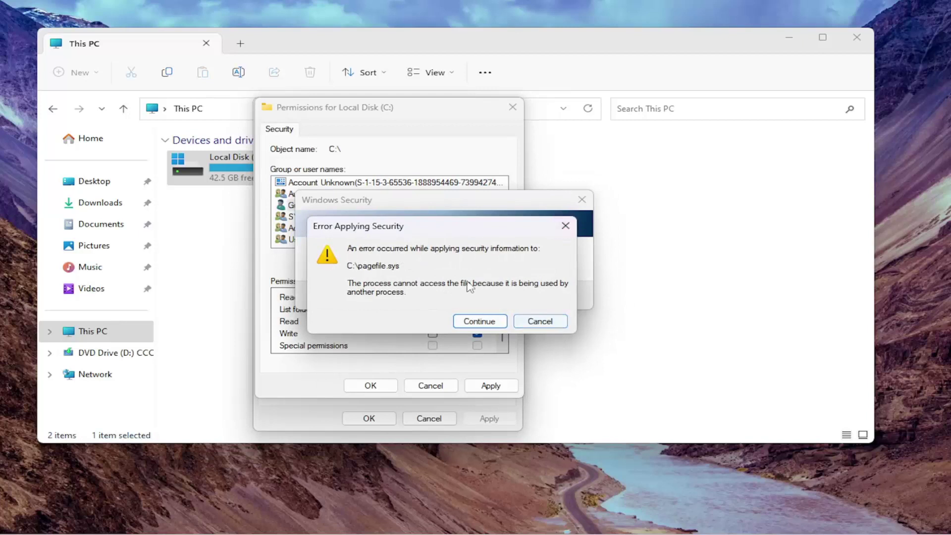
left_click(487, 321)
left_click(488, 321)
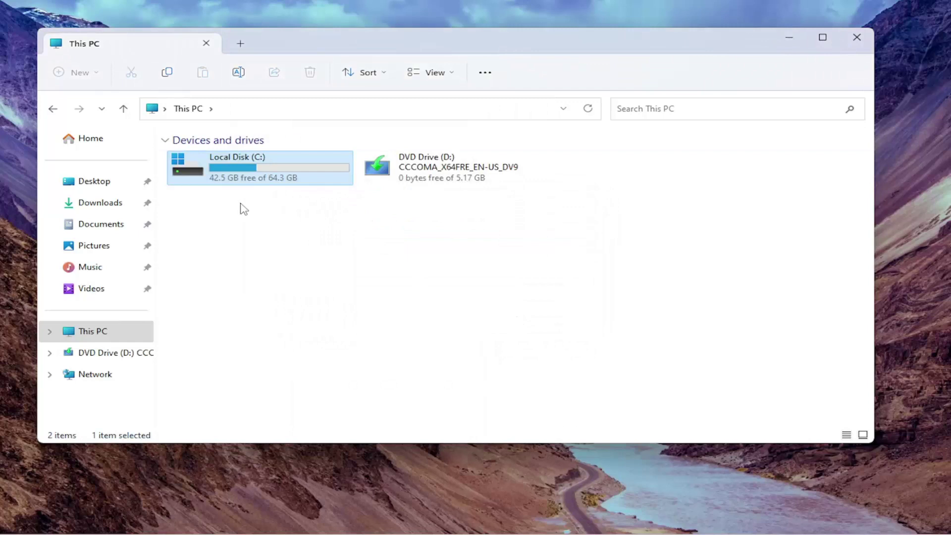
Reopen Local Disk (C:) permissions, tick Allow Full control for Guest, and apply
right_click(231, 173)
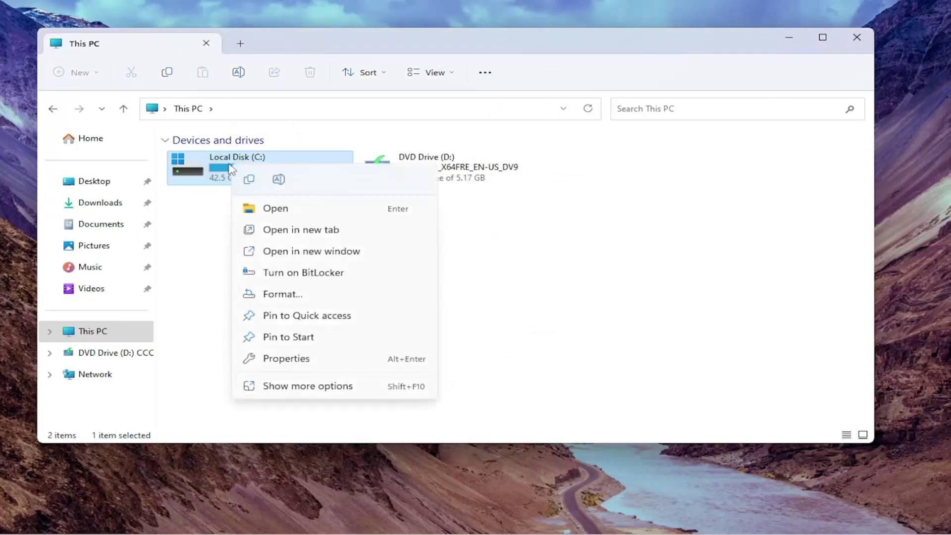
left_click(287, 360)
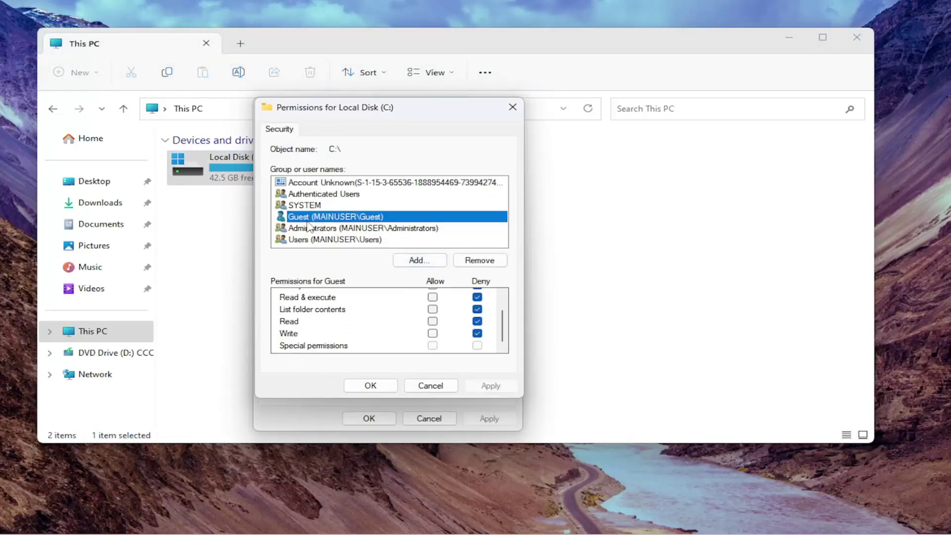
scroll(478, 322, "up", 2)
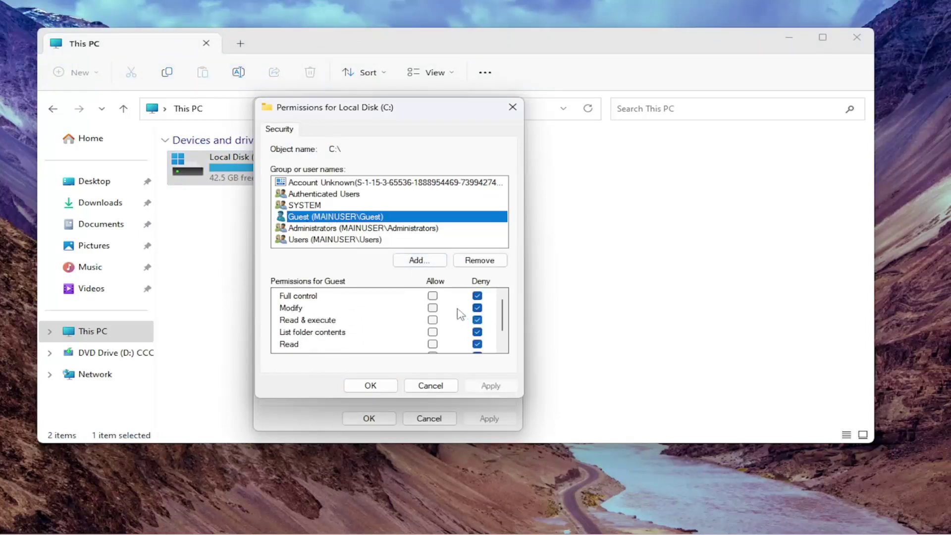
left_click(432, 295)
left_click(491, 386)
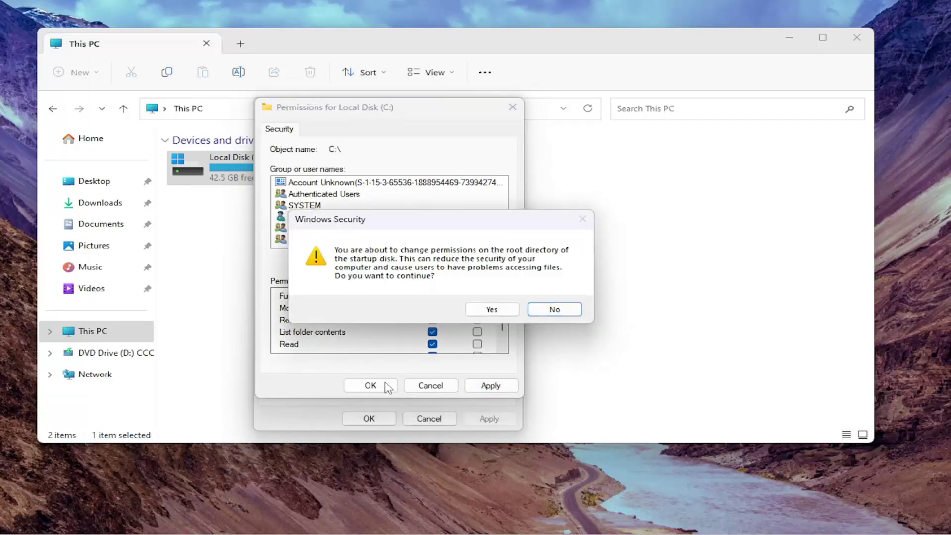
Confirm the root-drive change and Continue through the six file errors
left_click(493, 310)
left_click(479, 322)
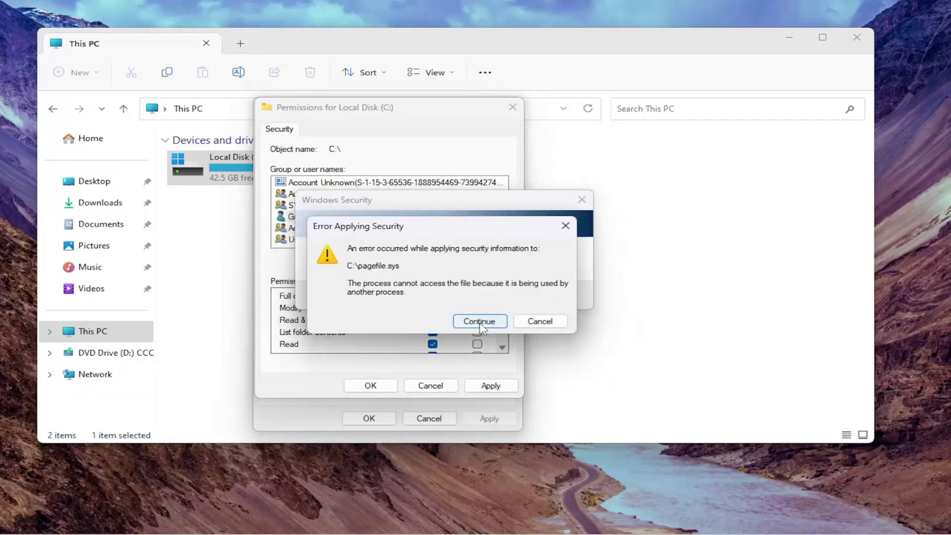
left_click(480, 322)
left_click(480, 322)
left_click(480, 322)
left_click(479, 322)
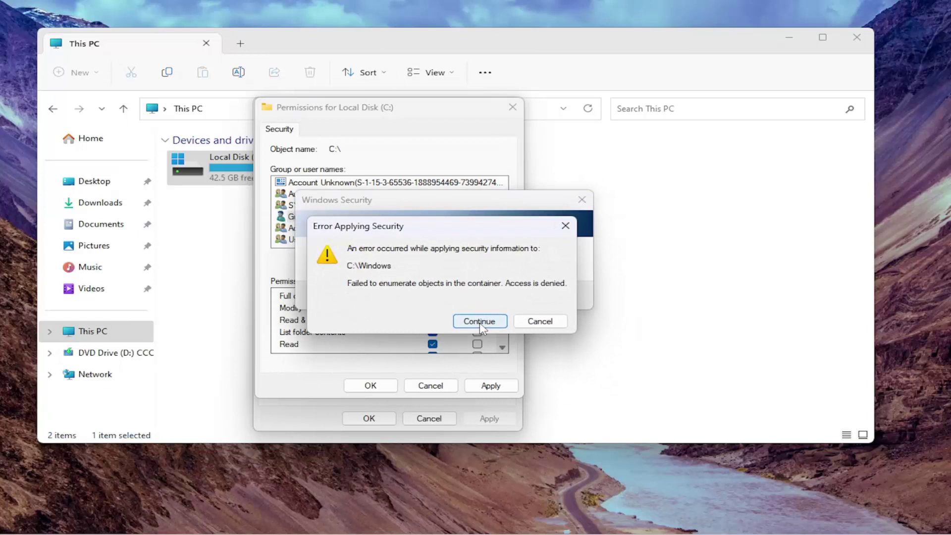
left_click(479, 322)
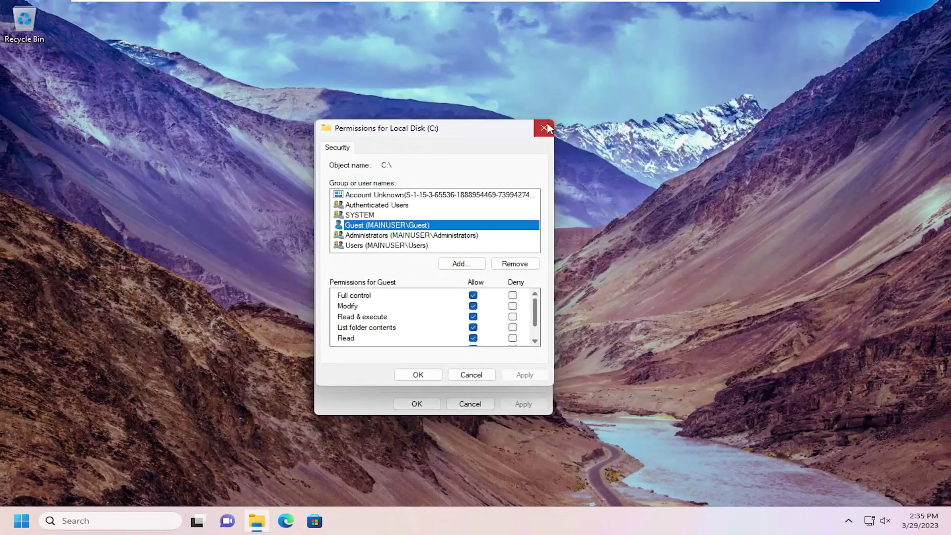
Close the Permissions and Local Disk (C:) Properties windows
left_click(543, 130)
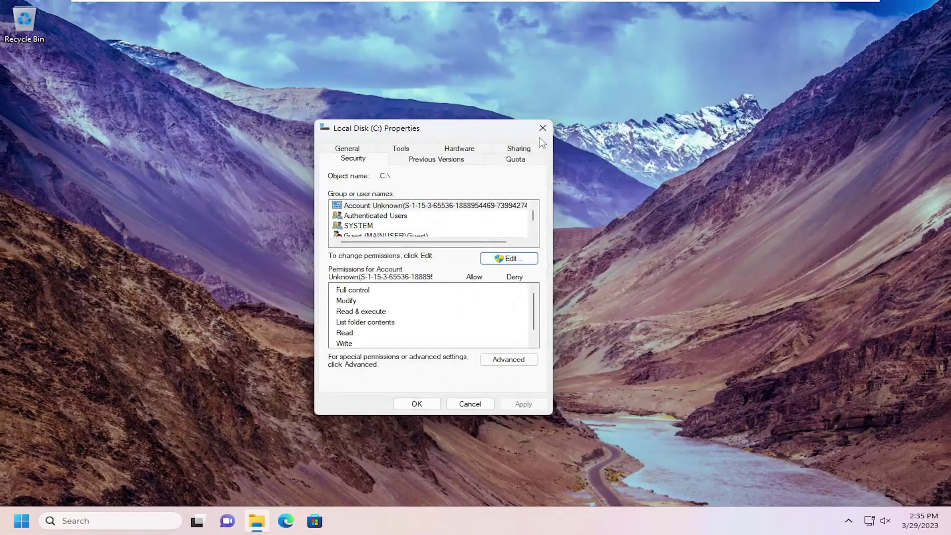
left_click(543, 128)
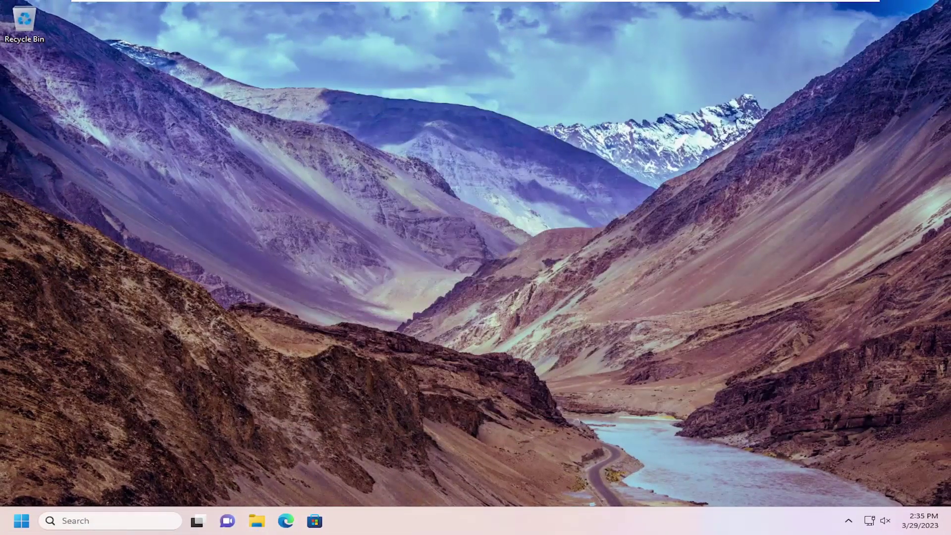